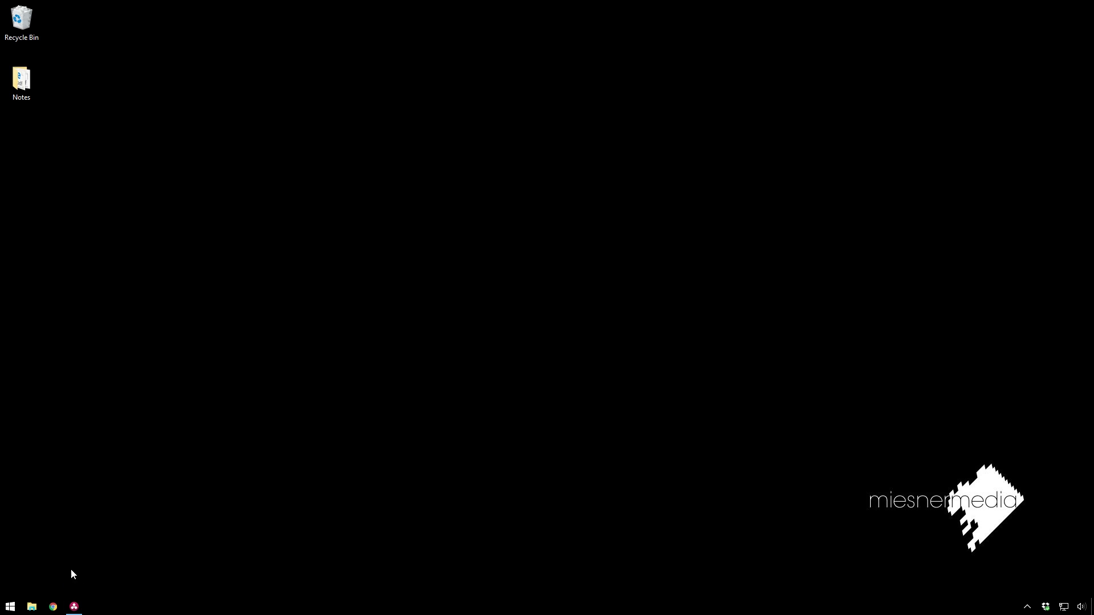
{"action": "left_click", "coordinate": [74, 606]}
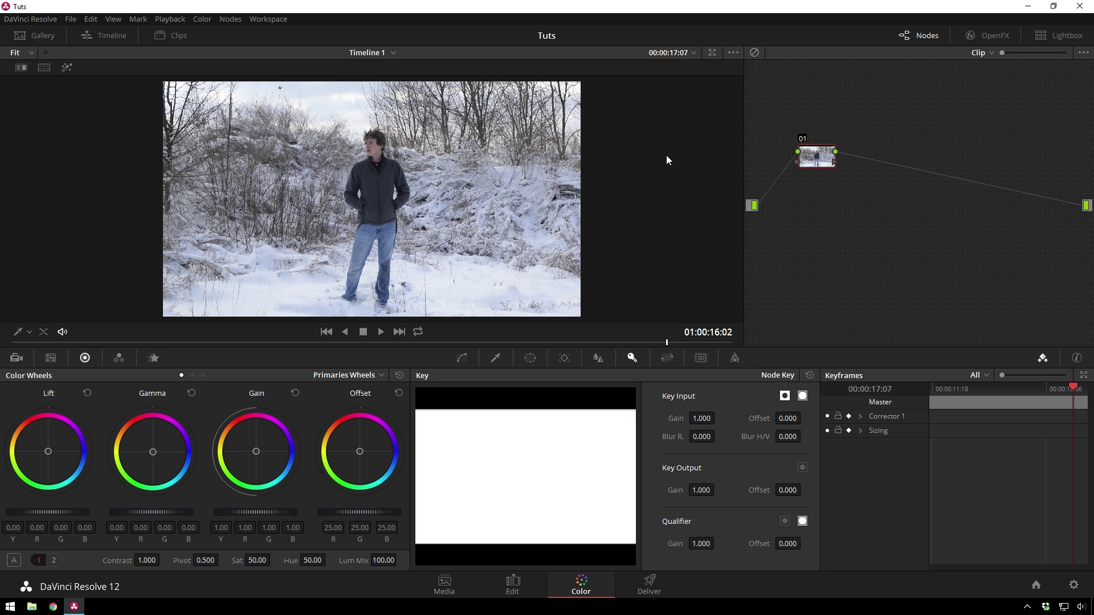
{"action": "left_click_drag", "start_coordinate": [826, 149], "coordinate": [812, 155]}
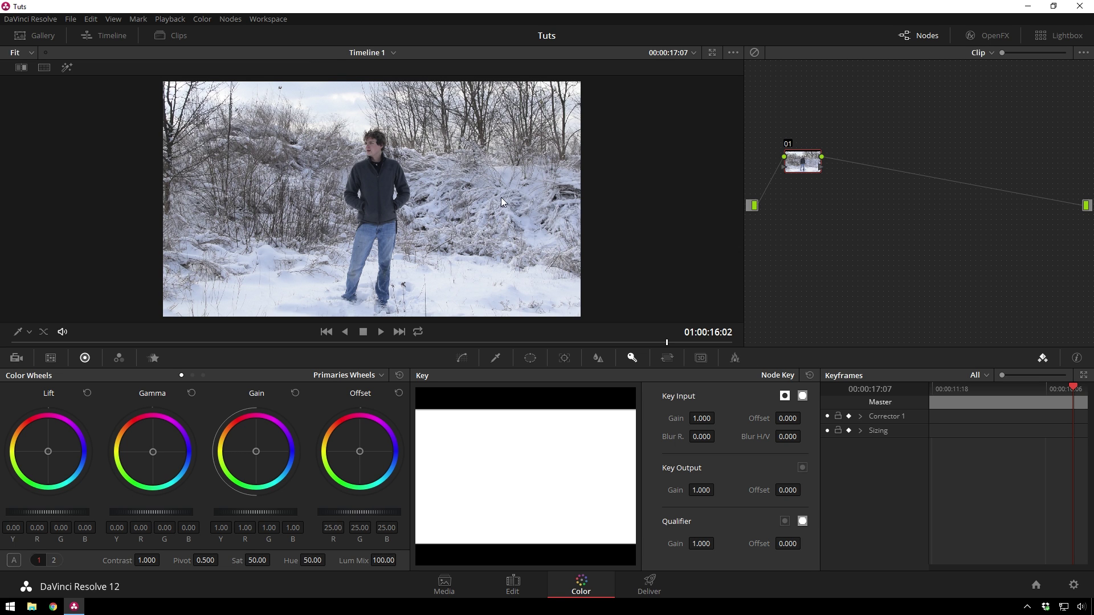
Open the Custom curves, briefly lift the red black point, return to Y, and nudge node 01 left.
{"action": "left_click", "coordinate": [469, 358]}
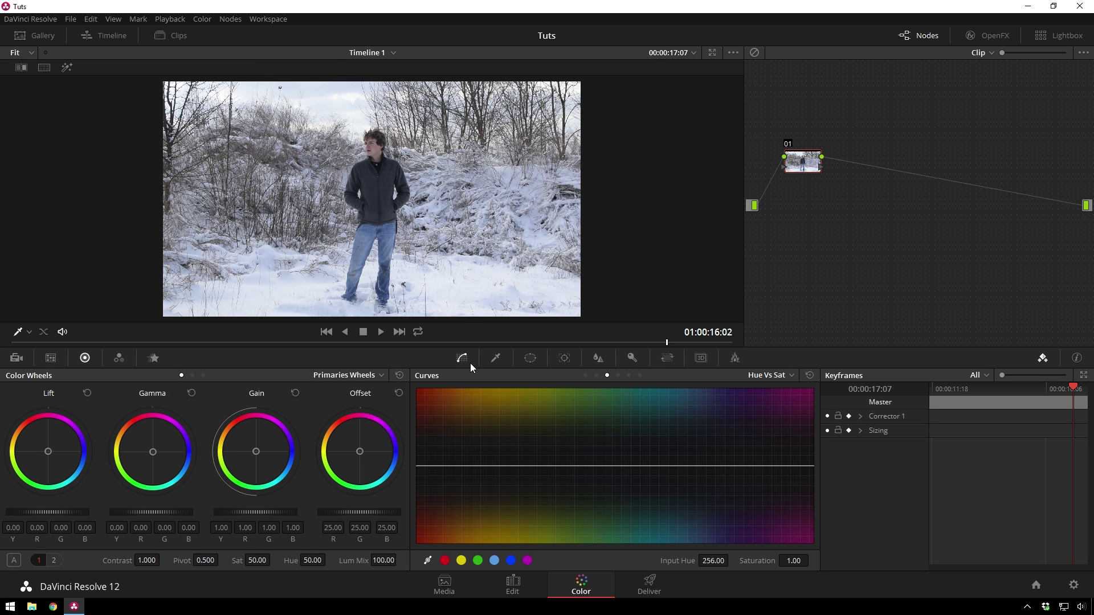
{"action": "left_click", "coordinate": [586, 374]}
{"action": "left_click", "coordinate": [755, 397]}
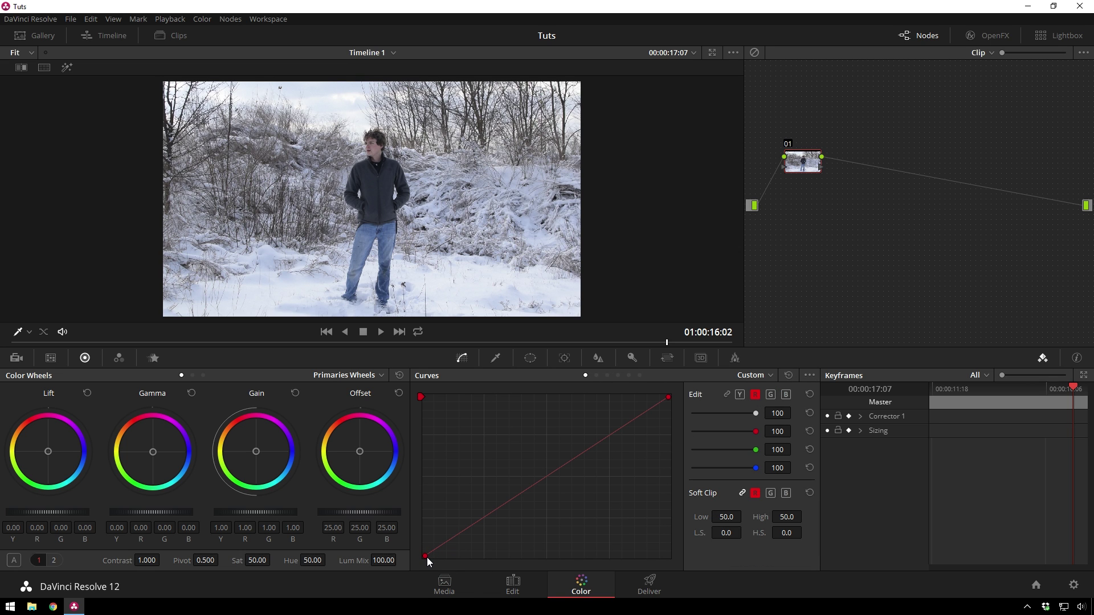
{"action": "mouse_move", "coordinate": [426, 557]}
{"action": "left_mouse_down"}
{"action": "mouse_move", "coordinate": [426, 546]}
{"action": "mouse_move", "coordinate": [429, 556]}
{"action": "left_mouse_up"}
{"action": "left_click", "coordinate": [739, 394]}
{"action": "left_click_drag", "start_coordinate": [800, 160], "coordinate": [794, 164]}
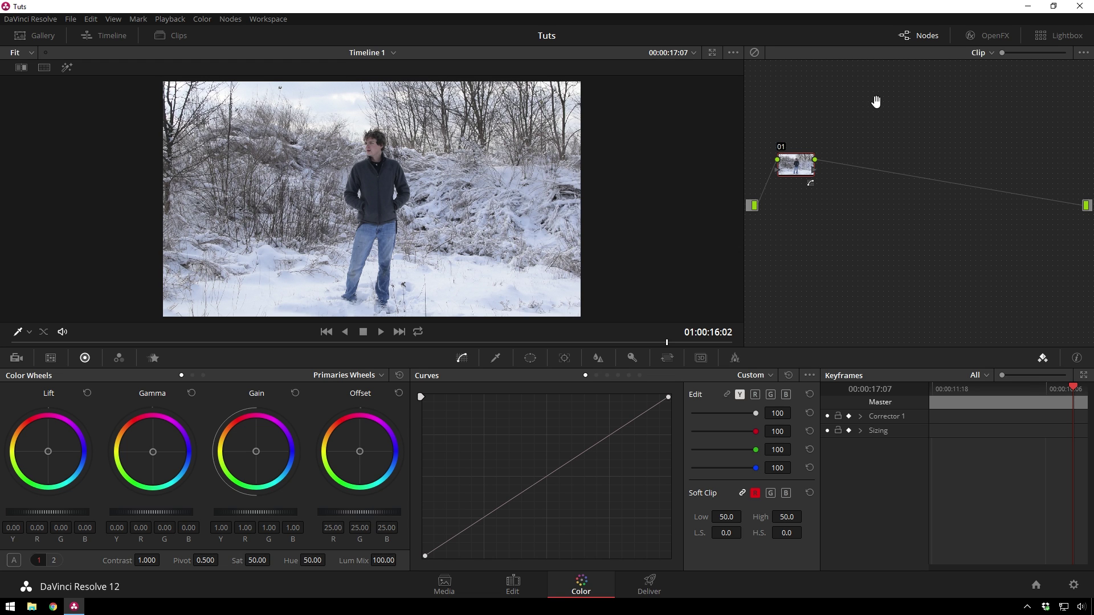
Add serial node 02 and a layer node 04 with a Layer mixer after node 01.
{"action": "key", "text": "alt+s"}
{"action": "key", "text": "alt+l"}
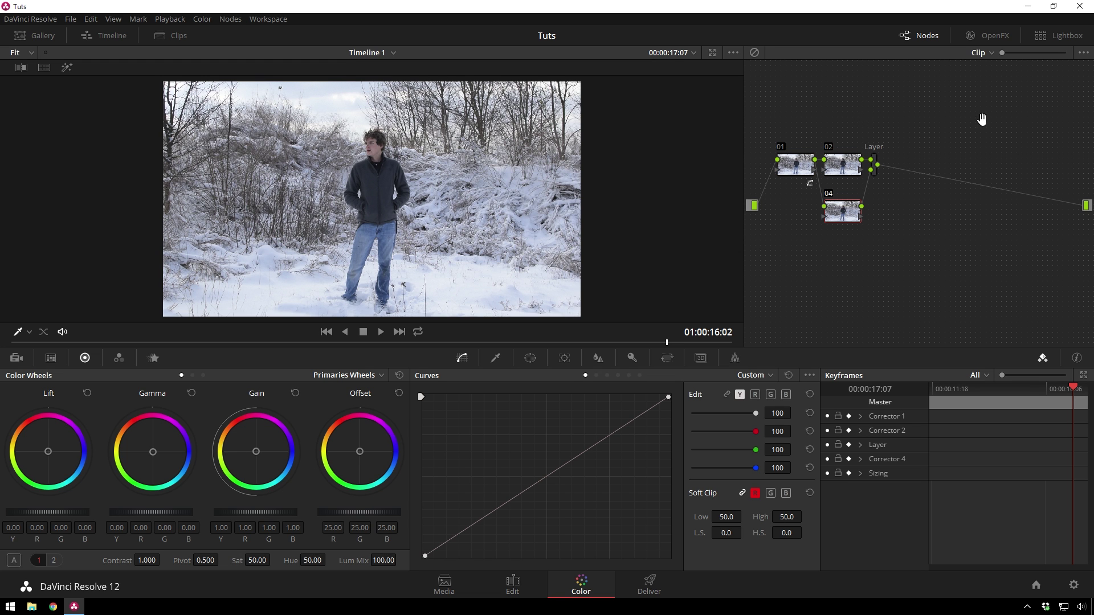
{"action": "left_click_drag", "start_coordinate": [876, 165], "coordinate": [923, 173]}
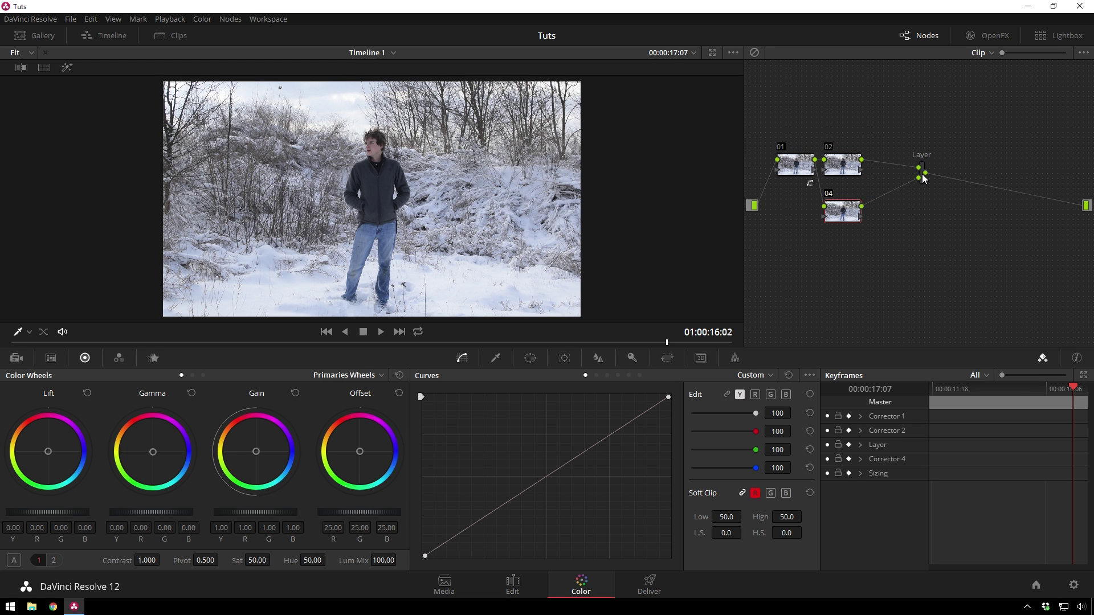
Add serial node 05 after node 02, feeding the Layer mixer, and move the mixer right.
{"action": "left_click", "coordinate": [835, 168]}
{"action": "key", "text": "alt+s"}
{"action": "left_click_drag", "start_coordinate": [882, 219], "coordinate": [892, 167]}
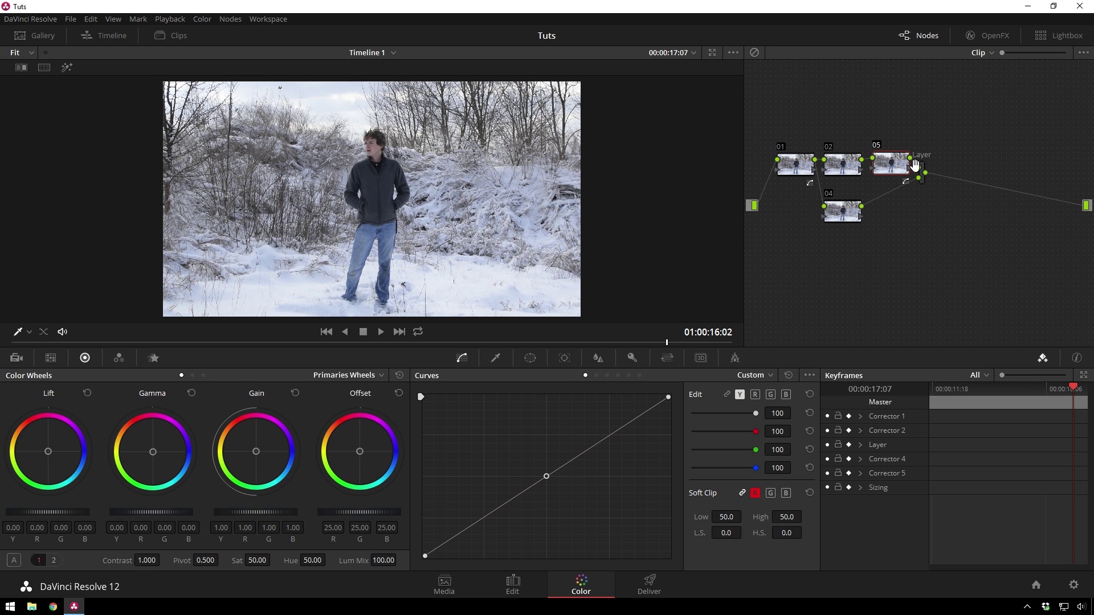
{"action": "left_click", "coordinate": [859, 164]}
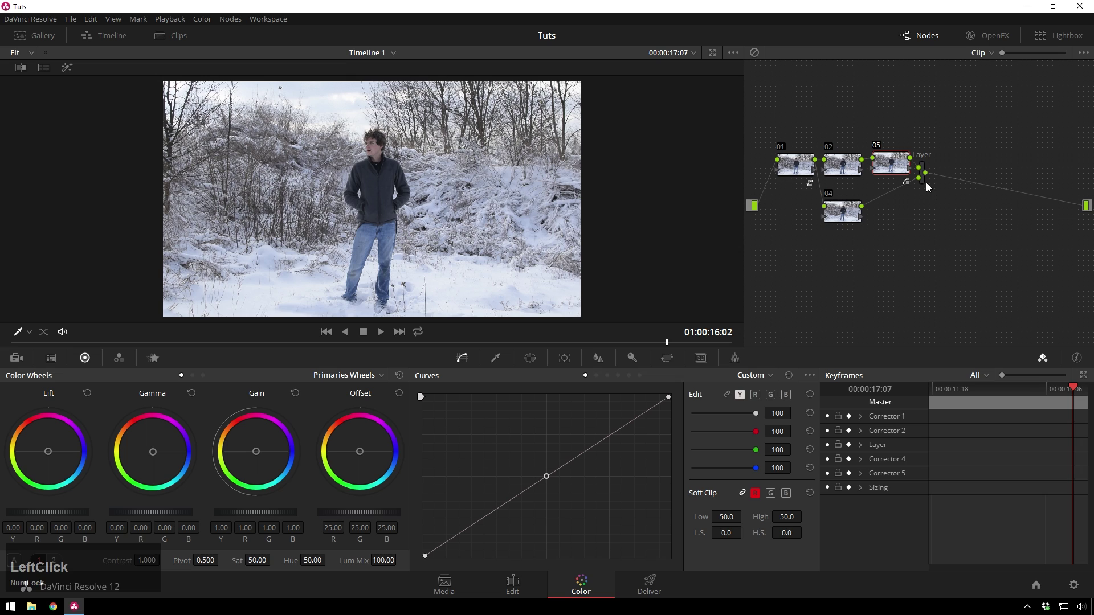
{"action": "left_click_drag", "start_coordinate": [924, 182], "coordinate": [966, 182]}
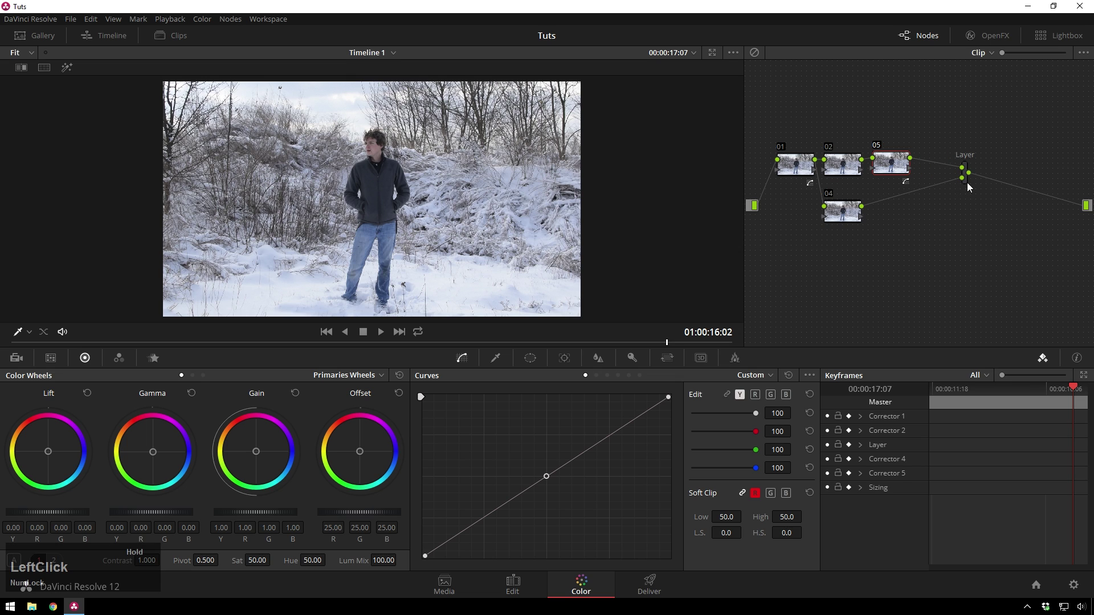
Set node 02's Contrast to 0 so it outputs flat grey.
{"action": "left_click", "coordinate": [843, 164]}
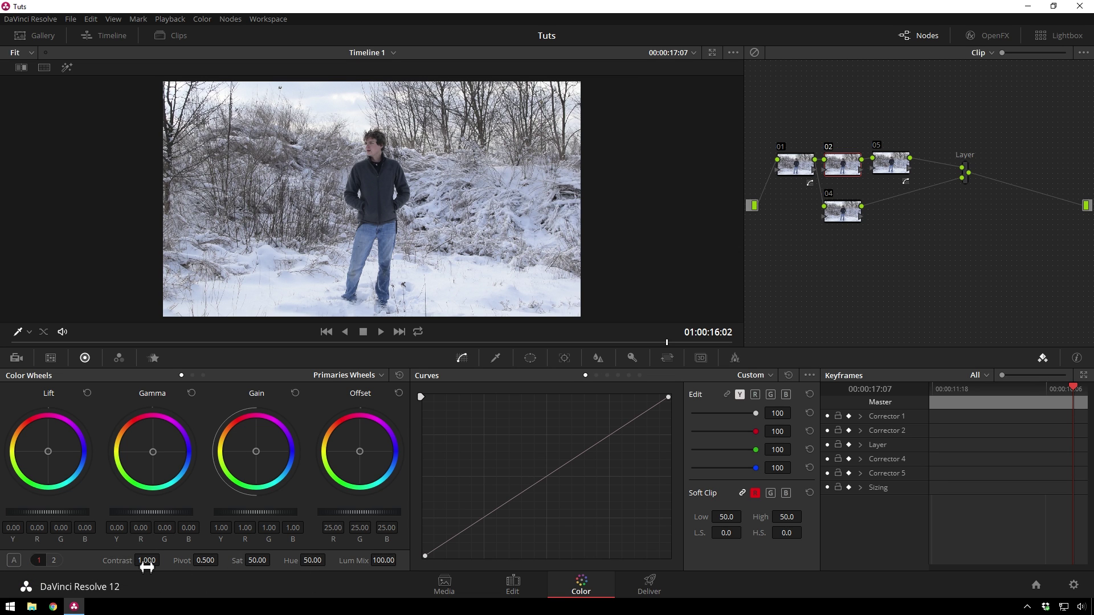
{"action": "left_click", "coordinate": [147, 561]}
{"action": "type", "text": "0"}
{"action": "key", "text": "Return"}
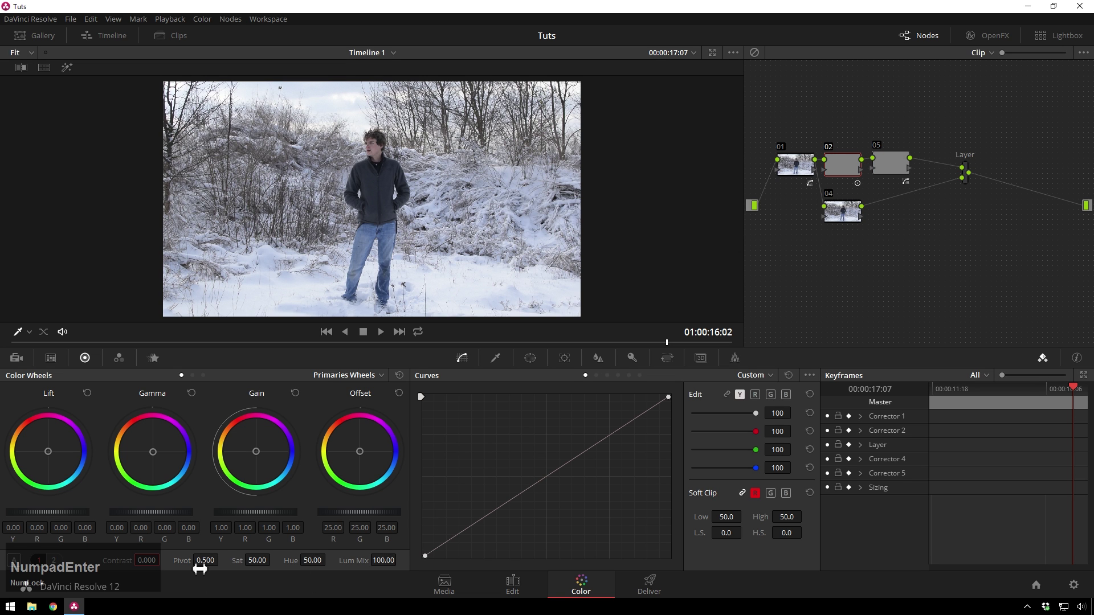
Give node 05 a warm brown Offset of 38.45/22.25/9.34 and move node 04 right.
{"action": "key", "text": "shift+h"}
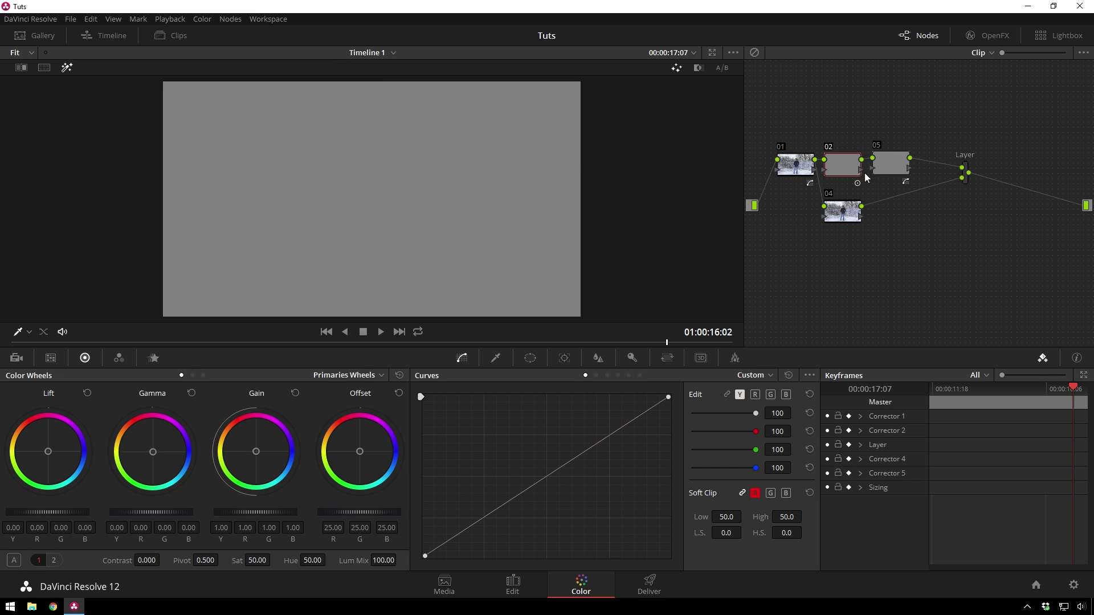
{"action": "left_click", "coordinate": [884, 166]}
{"action": "left_click_drag", "start_coordinate": [356, 450], "coordinate": [263, 354]}
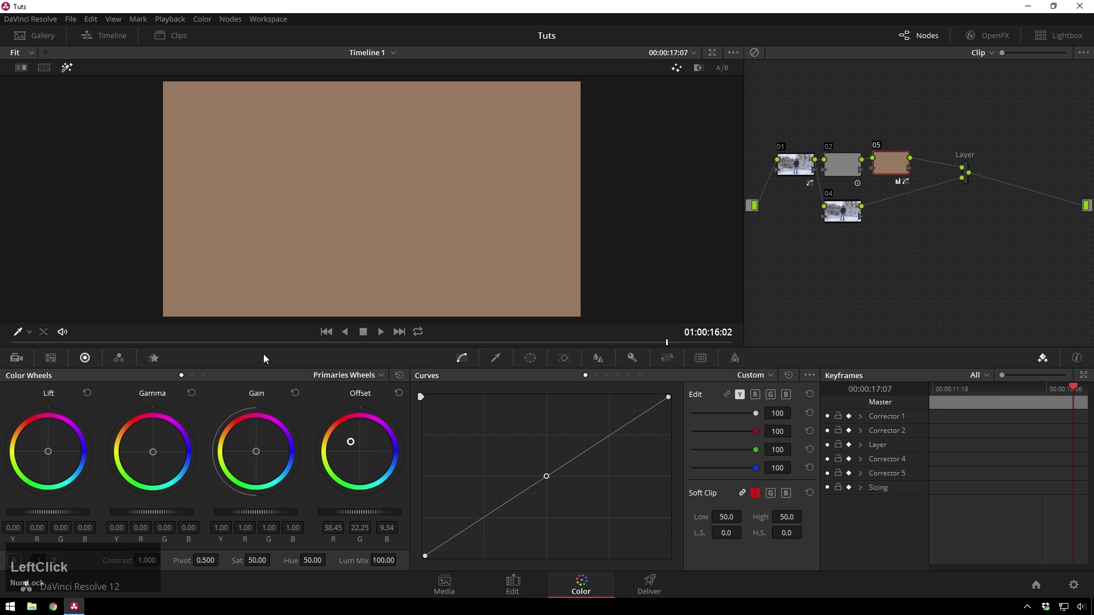
{"action": "key", "text": "shift+h"}
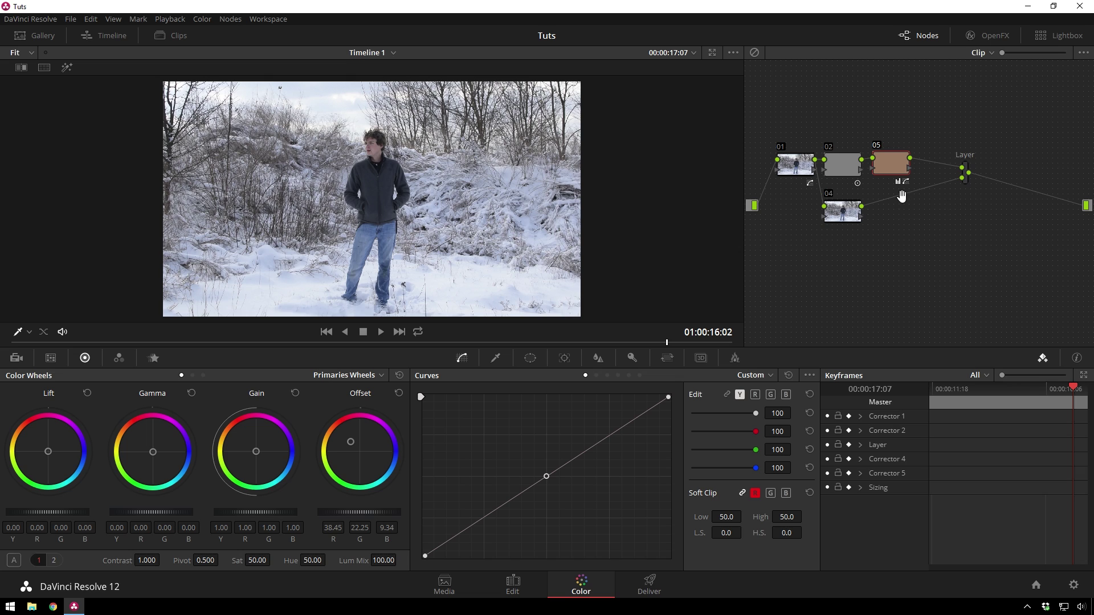
{"action": "left_click_drag", "start_coordinate": [845, 219], "coordinate": [883, 223]}
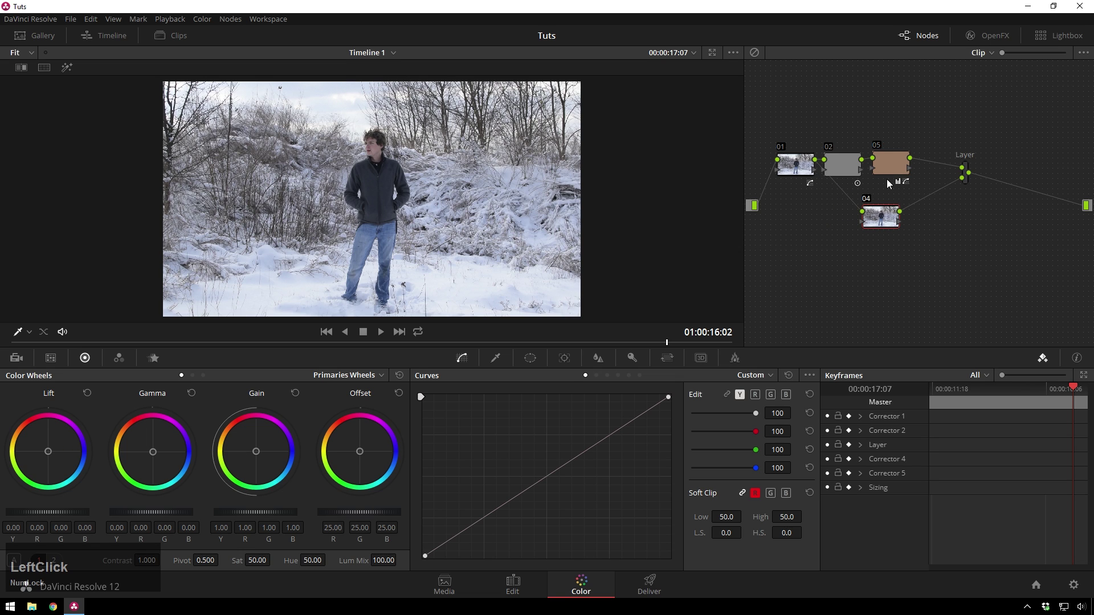
Lower node 04's Key Output Gain to 0.731 and raise node 01's Contrast to 1.286.
{"action": "left_click", "coordinate": [632, 358]}
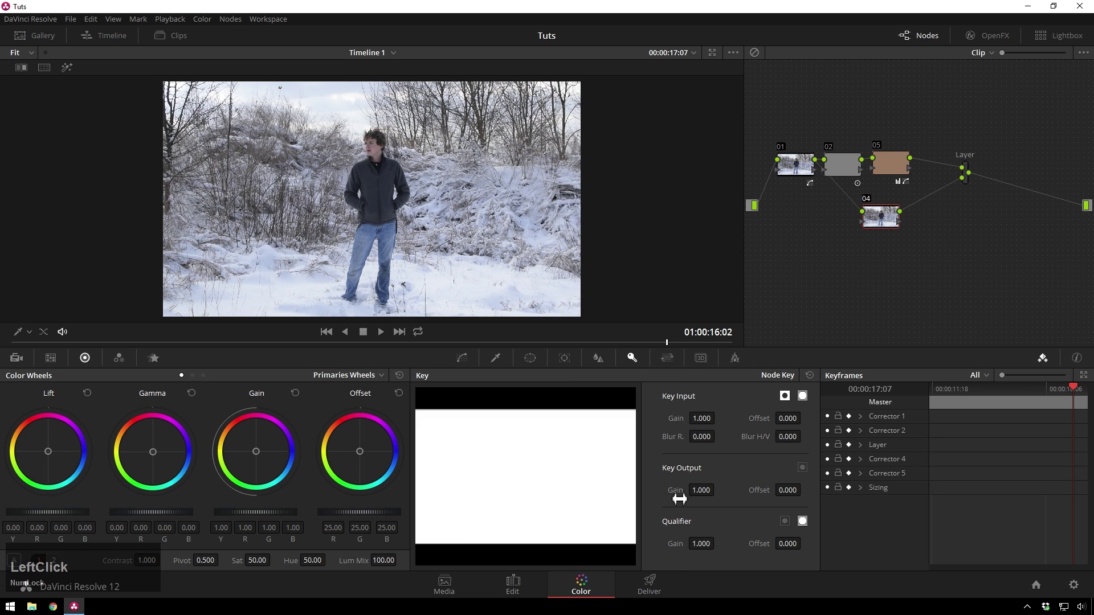
{"action": "left_click_drag", "start_coordinate": [704, 490], "coordinate": [716, 490]}
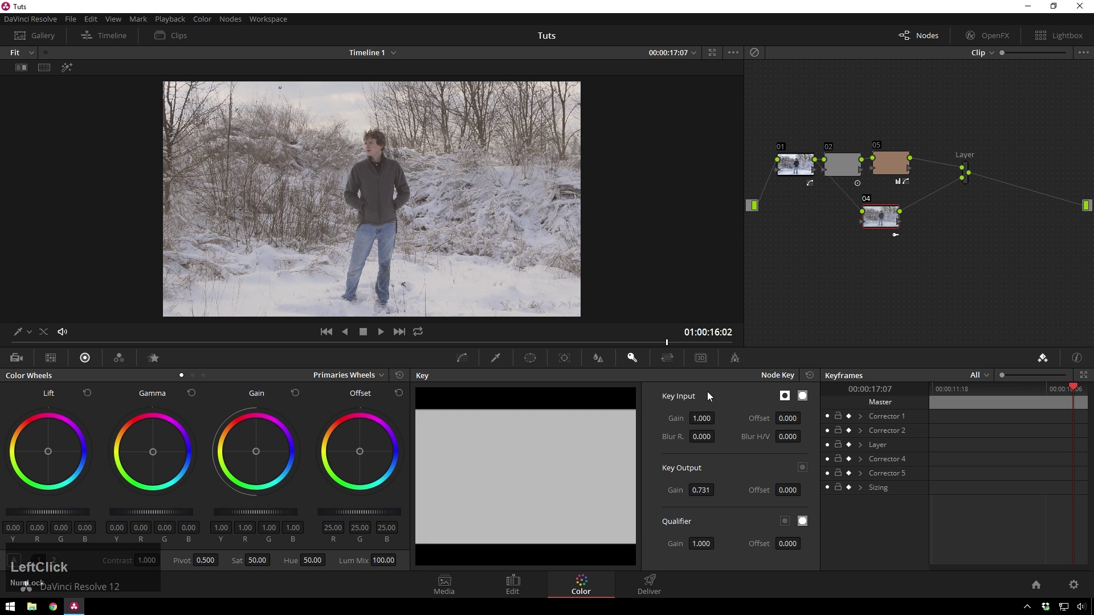
{"action": "left_click", "coordinate": [798, 170]}
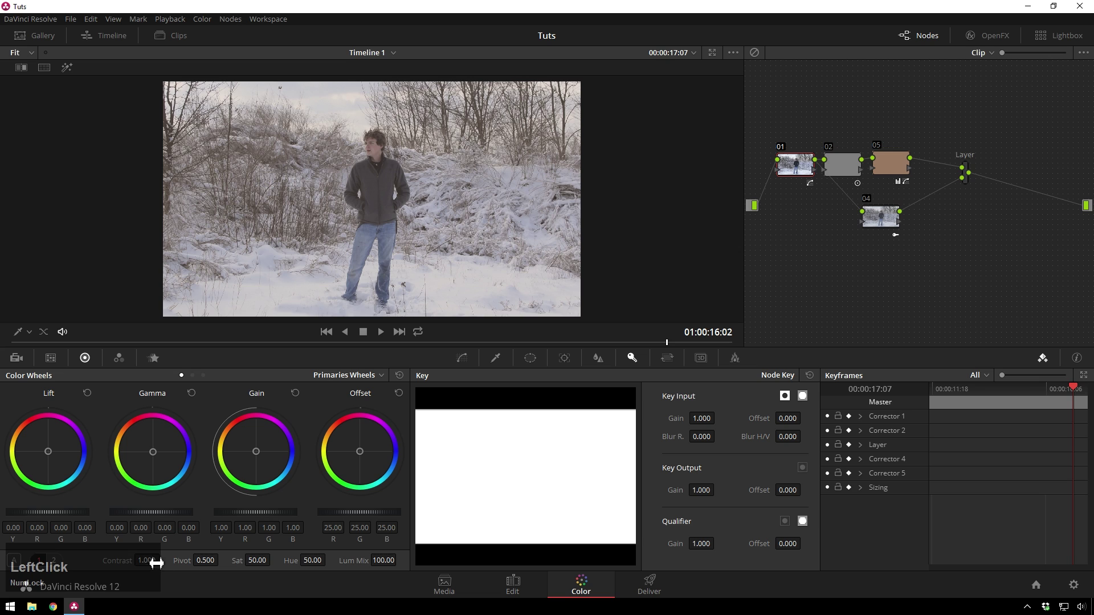
{"action": "left_click_drag", "start_coordinate": [148, 561], "coordinate": [273, 559]}
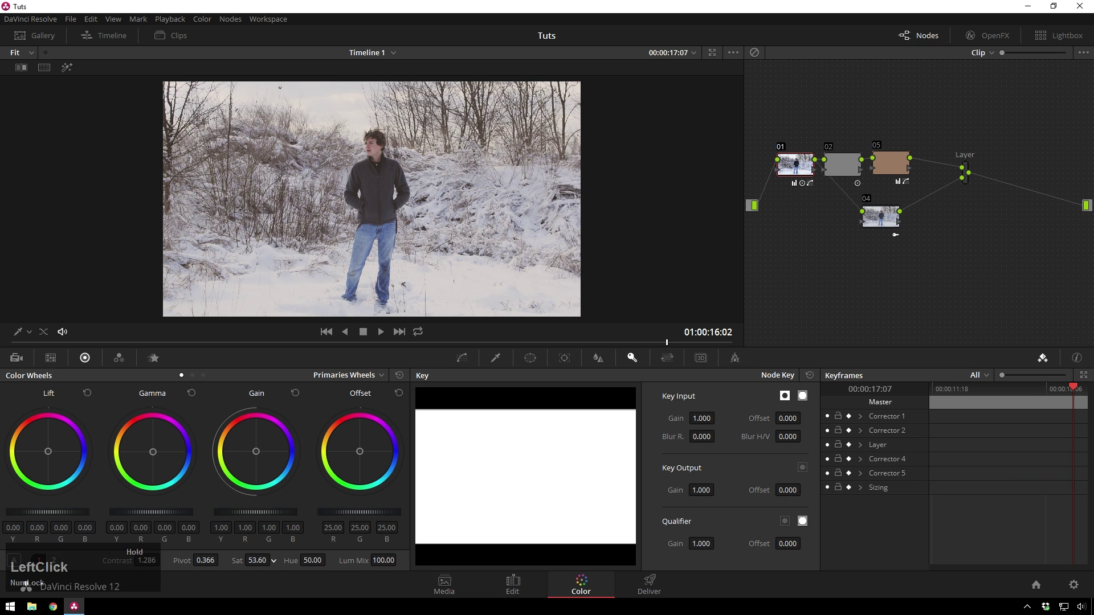
Raise Sat to 54.20 and dip the Hue vs Sat curve to 0.78 at hue 137.03.
{"action": "left_click_drag", "start_coordinate": [274, 559], "coordinate": [276, 559]}
{"action": "left_click", "coordinate": [462, 358]}
{"action": "left_click", "coordinate": [606, 375]}
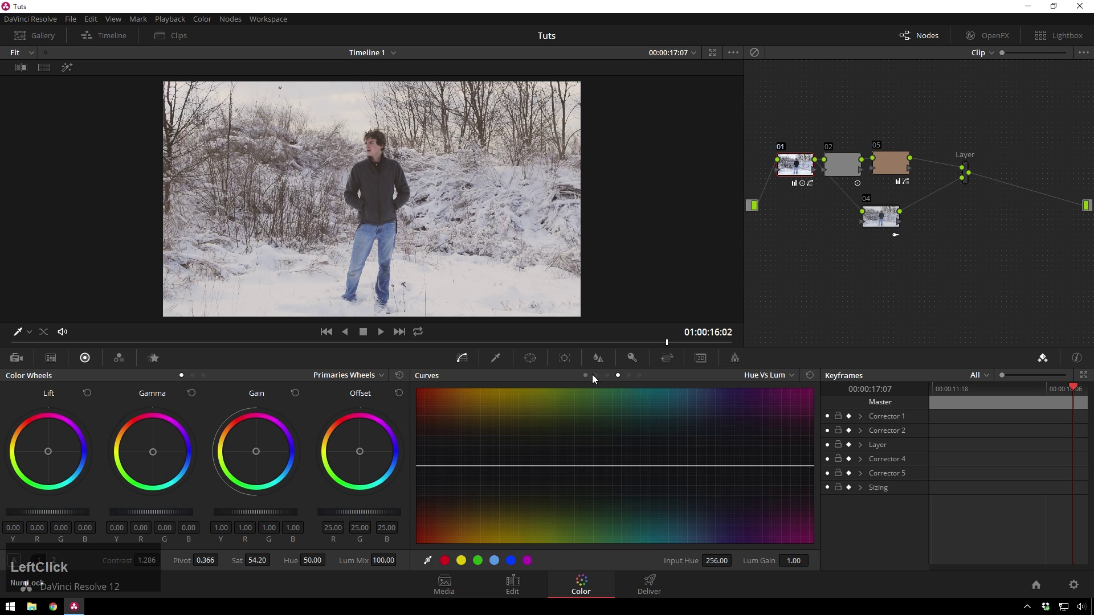
{"action": "left_click", "coordinate": [586, 375]}
{"action": "left_click", "coordinate": [597, 375]}
{"action": "left_click", "coordinate": [607, 376]}
{"action": "left_click", "coordinate": [494, 560]}
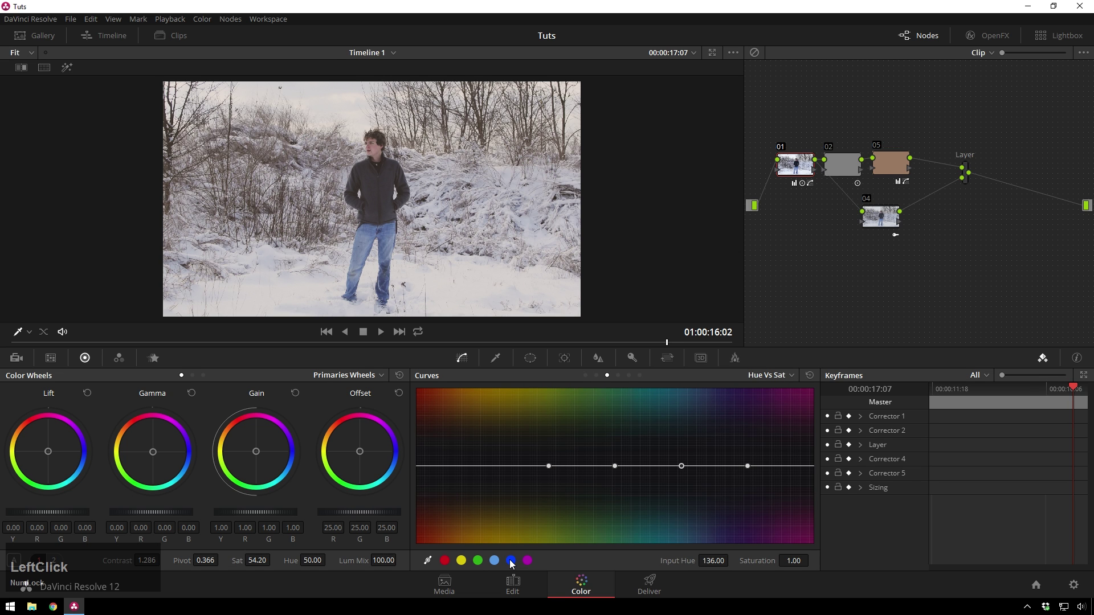
{"action": "right_click", "coordinate": [679, 461]}
{"action": "left_click_drag", "start_coordinate": [614, 466], "coordinate": [683, 485]}
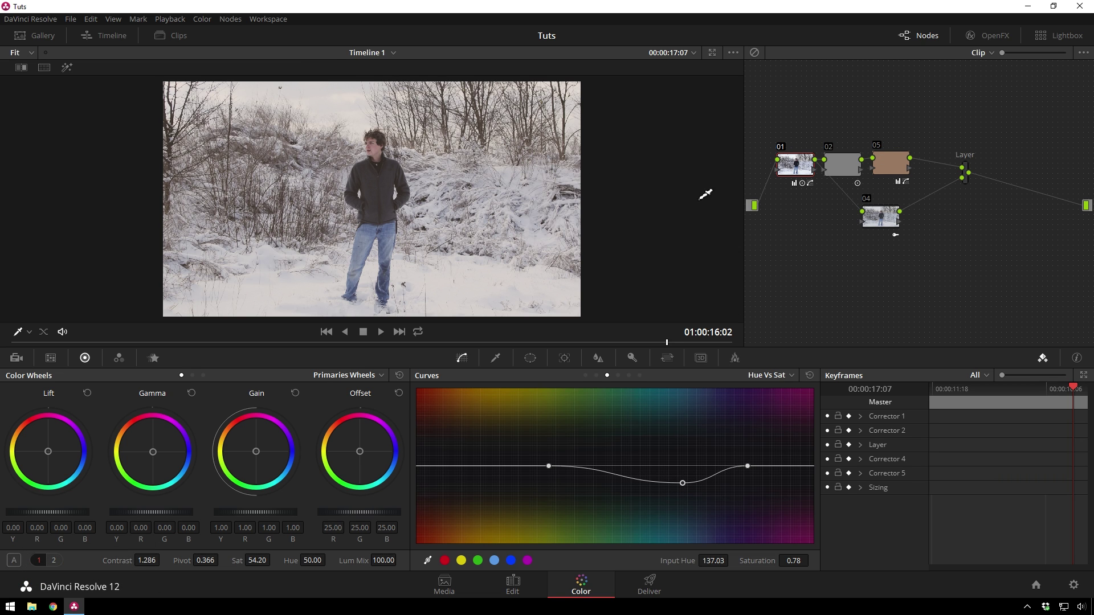
Compare the grade with the ungraded clip using Alt+D, zooming the viewer in and out.
{"action": "left_click", "coordinate": [723, 171]}
{"action": "key", "text": "alt+d"}
{"action": "key", "text": "alt+d"}
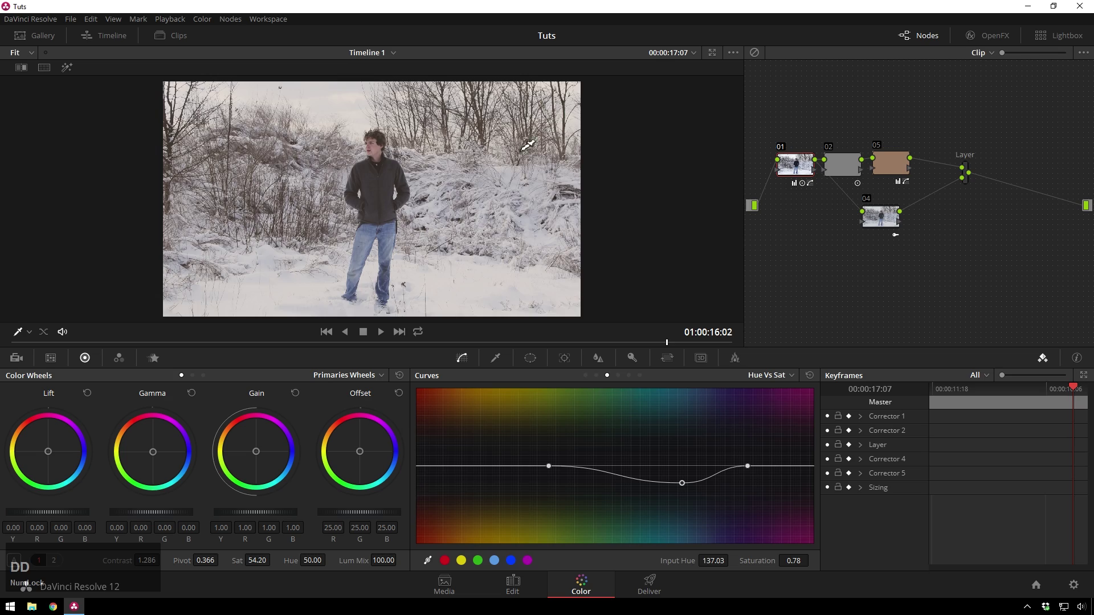
{"action": "scroll", "coordinate": [439, 139], "scroll_direction": "down", "scroll_amount": 5}
{"action": "scroll", "coordinate": [439, 140], "scroll_direction": "up", "scroll_amount": 5}
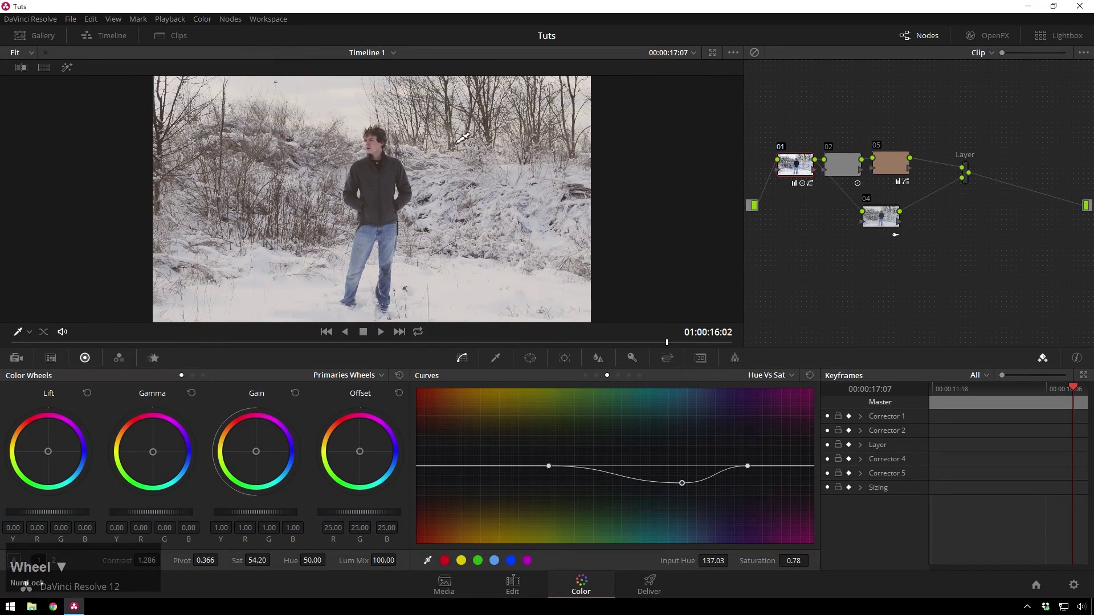
{"action": "key", "text": "alt+d"}
{"action": "key", "text": "alt+d"}
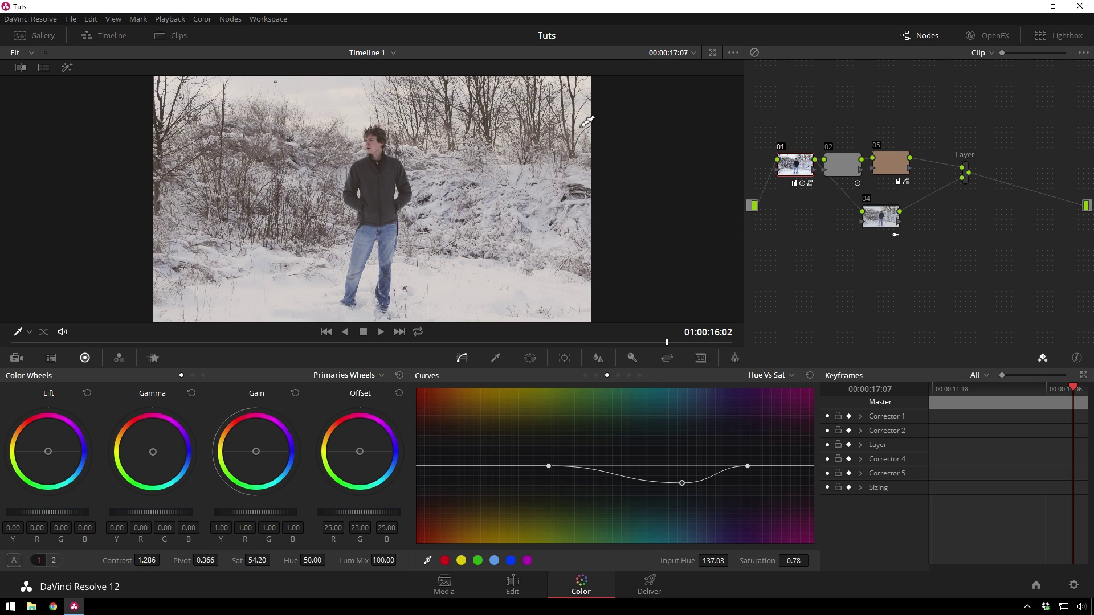
Enable Loop, play the clip and stop it, then select the Layer mixer node.
{"action": "left_click", "coordinate": [418, 332]}
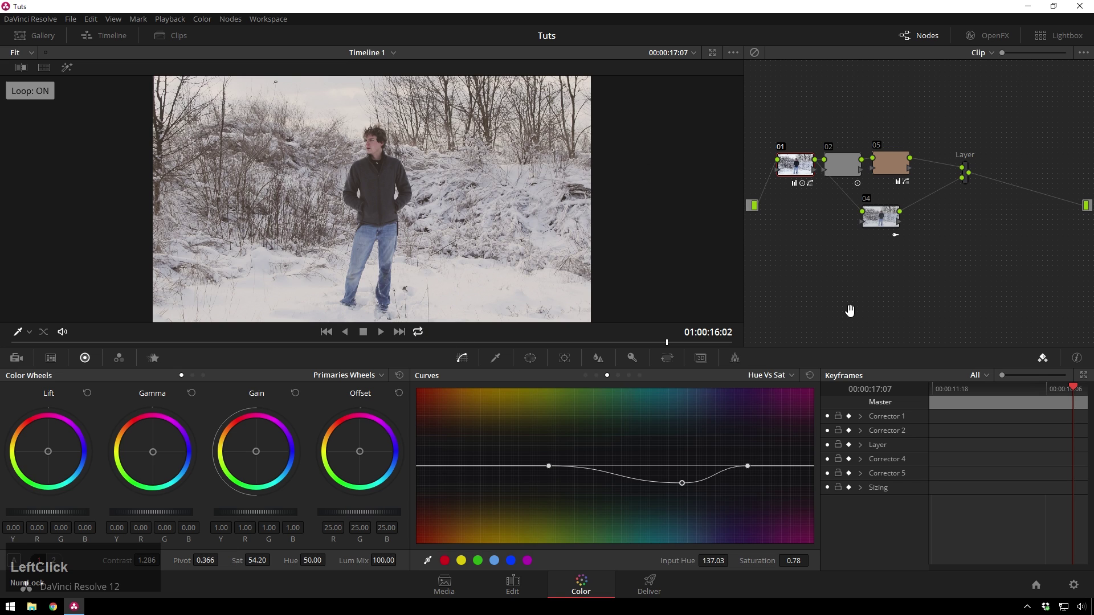
{"action": "key", "text": "space"}
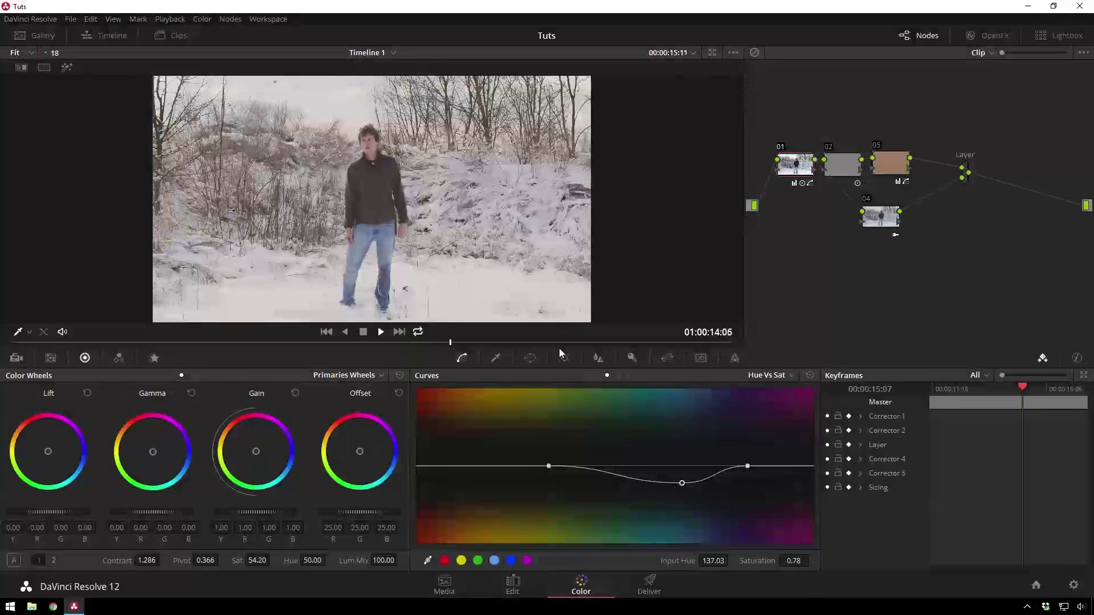
{"action": "key", "text": "space"}
{"action": "left_click", "coordinate": [923, 291]}
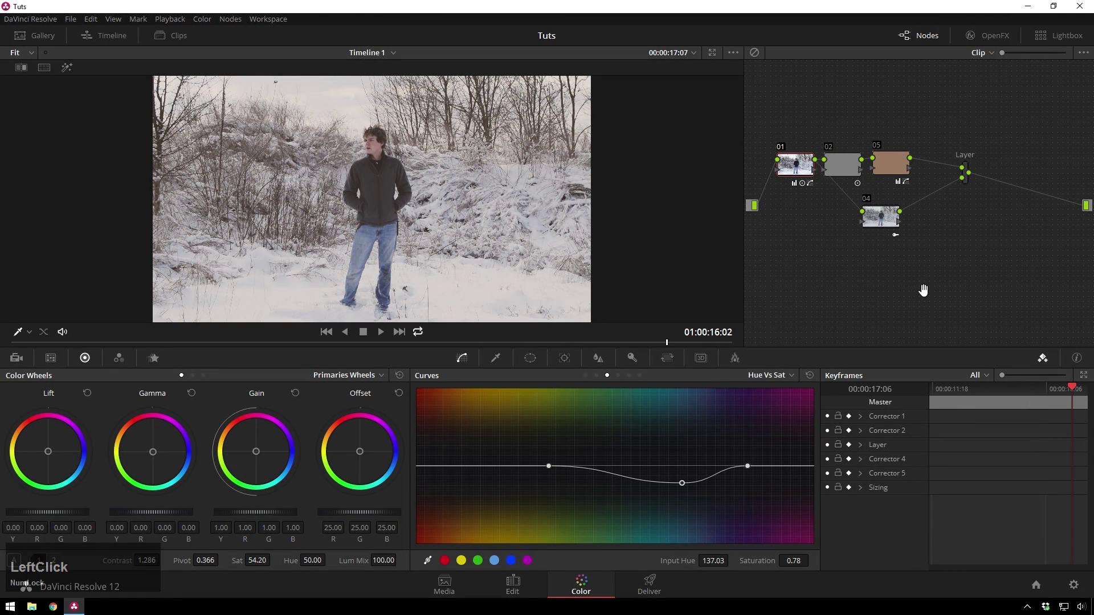
{"action": "left_click", "coordinate": [968, 182]}
Spread the nodes out to the right and insert new node 06 before node 01.
{"action": "left_click_drag", "start_coordinate": [969, 182], "coordinate": [1018, 179]}
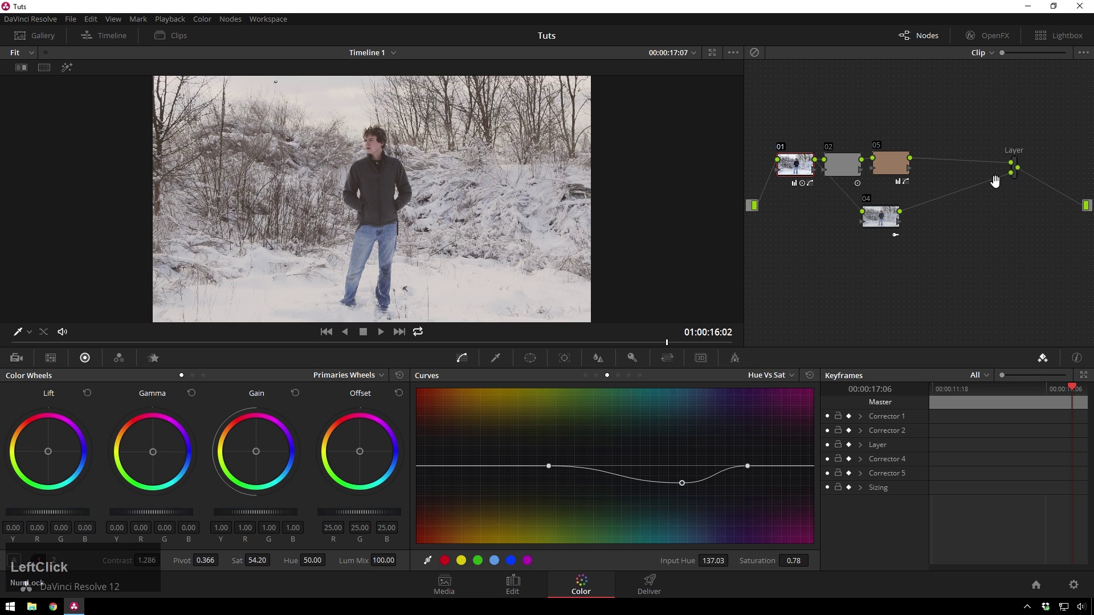
{"action": "left_click_drag", "start_coordinate": [832, 166], "coordinate": [925, 163]}
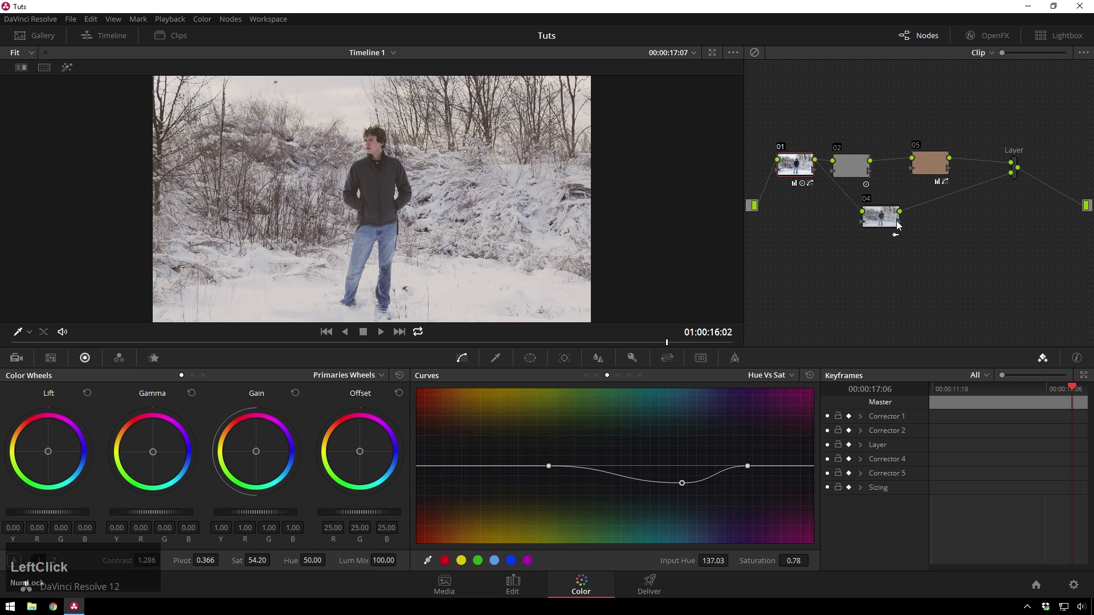
{"action": "left_click_drag", "start_coordinate": [898, 226], "coordinate": [946, 218]}
{"action": "left_click_drag", "start_coordinate": [864, 172], "coordinate": [904, 171]}
{"action": "left_click_drag", "start_coordinate": [798, 176], "coordinate": [800, 175]}
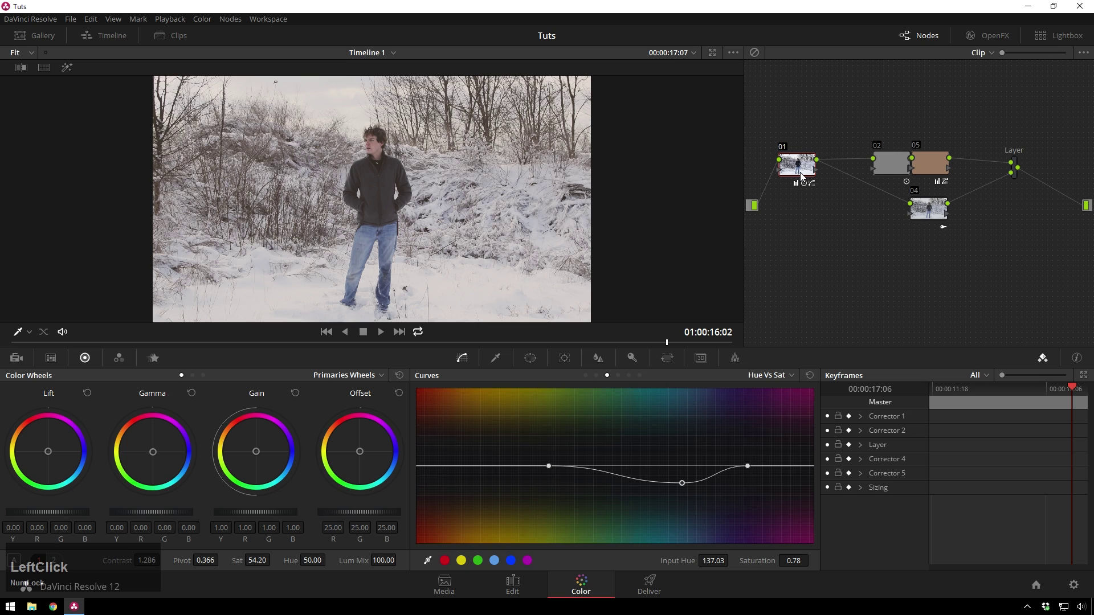
{"action": "key", "text": "shift+s"}
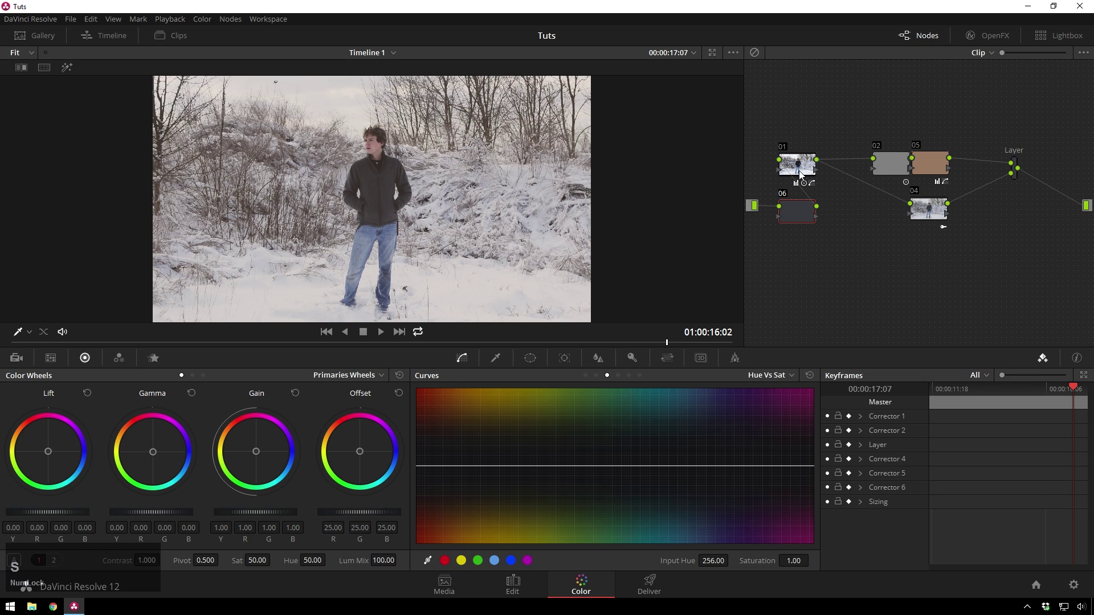
{"action": "left_click_drag", "start_coordinate": [797, 212], "coordinate": [791, 212]}
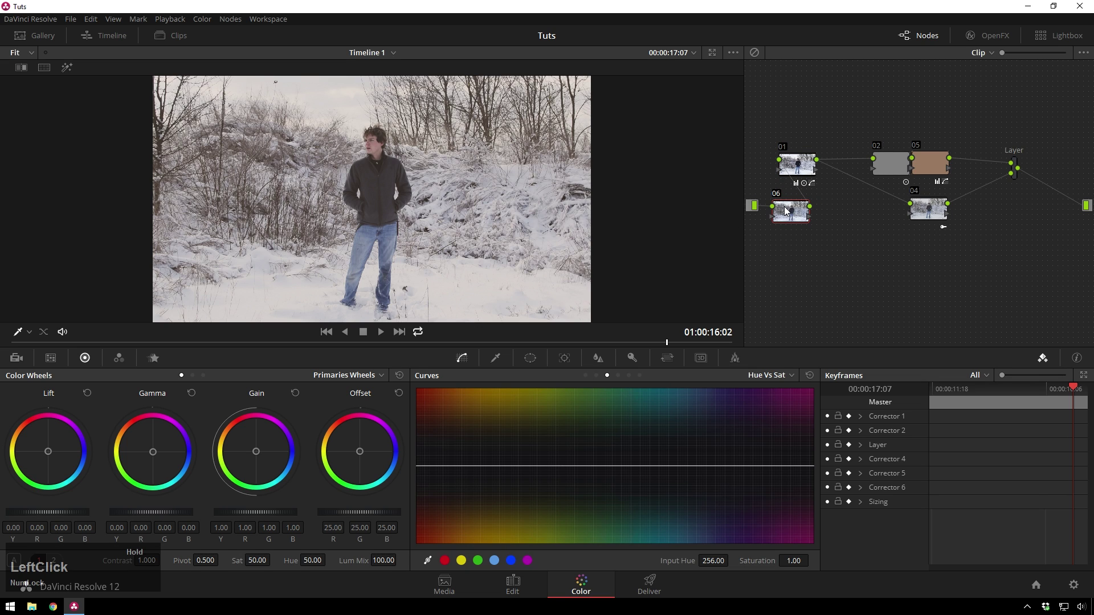
Give node 06 an enlarged, inverted circle window with softness 6.65 and Gamma -0.08.
{"action": "left_click", "coordinate": [530, 360]}
{"action": "left_click", "coordinate": [435, 457]}
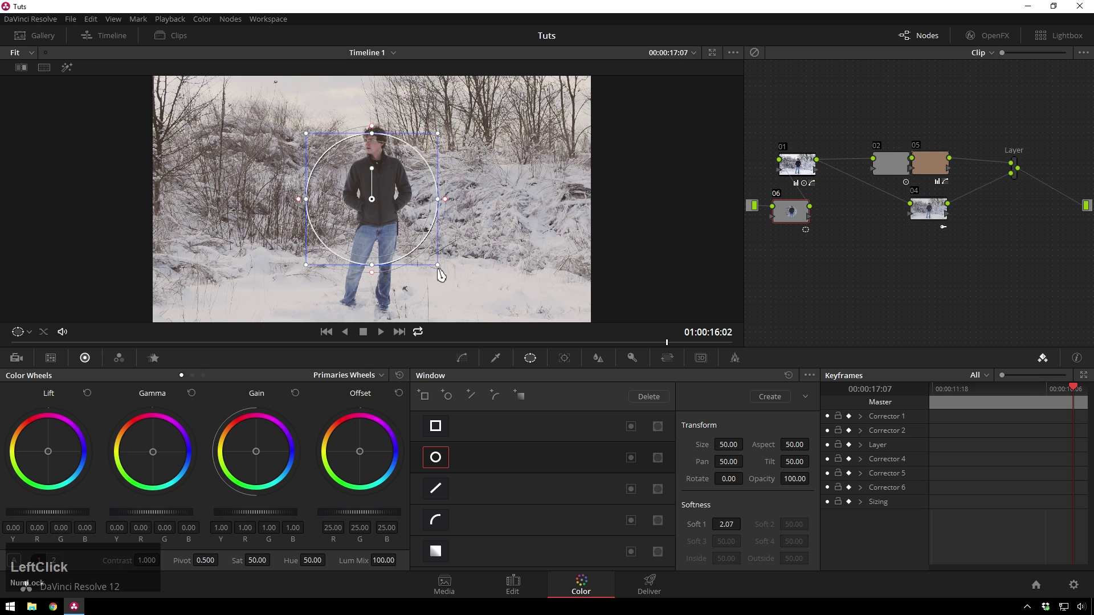
{"action": "left_click_drag", "start_coordinate": [441, 275], "coordinate": [520, 349]}
{"action": "left_click_drag", "start_coordinate": [696, 524], "coordinate": [629, 412]}
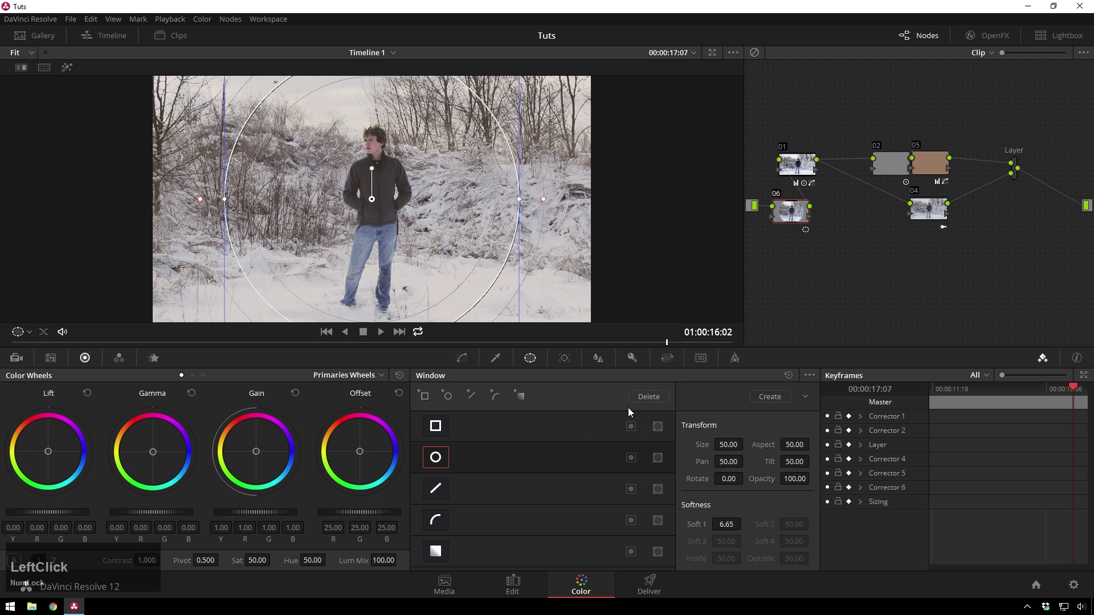
{"action": "scroll", "coordinate": [590, 235], "scroll_direction": "down", "scroll_amount": 4}
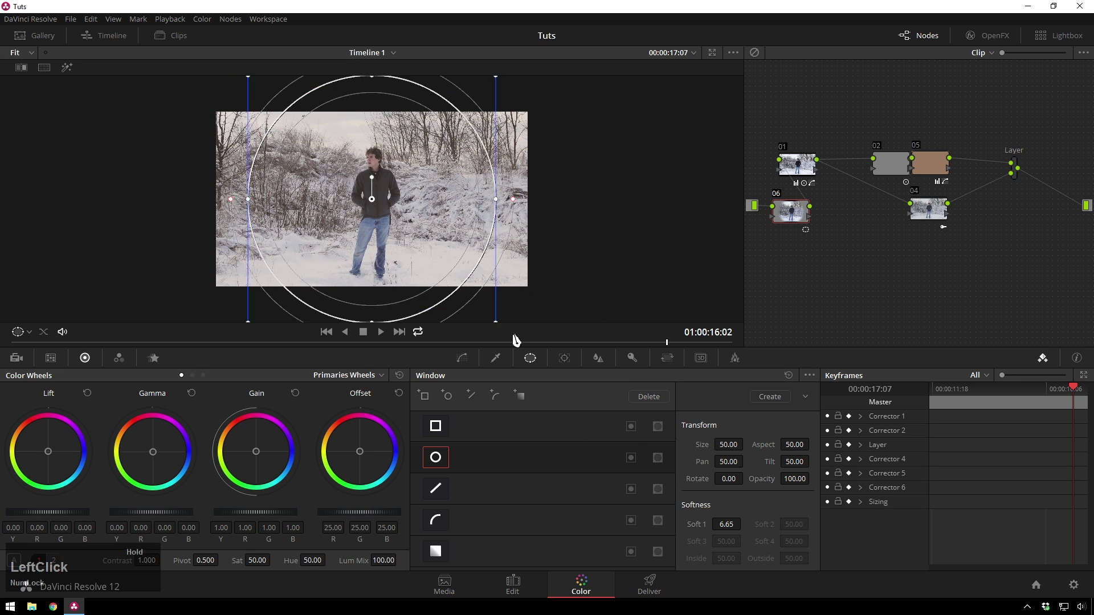
{"action": "left_click", "coordinate": [631, 457]}
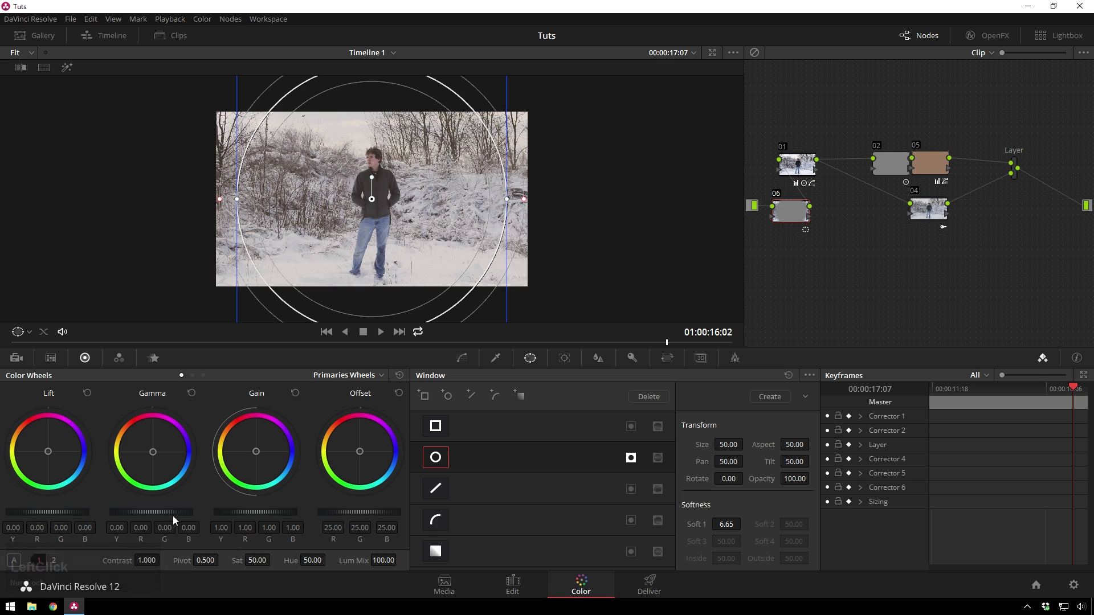
{"action": "scroll", "coordinate": [169, 511], "scroll_direction": "down", "scroll_amount": 5}
{"action": "scroll", "coordinate": [197, 511], "scroll_direction": "down", "scroll_amount": 1}
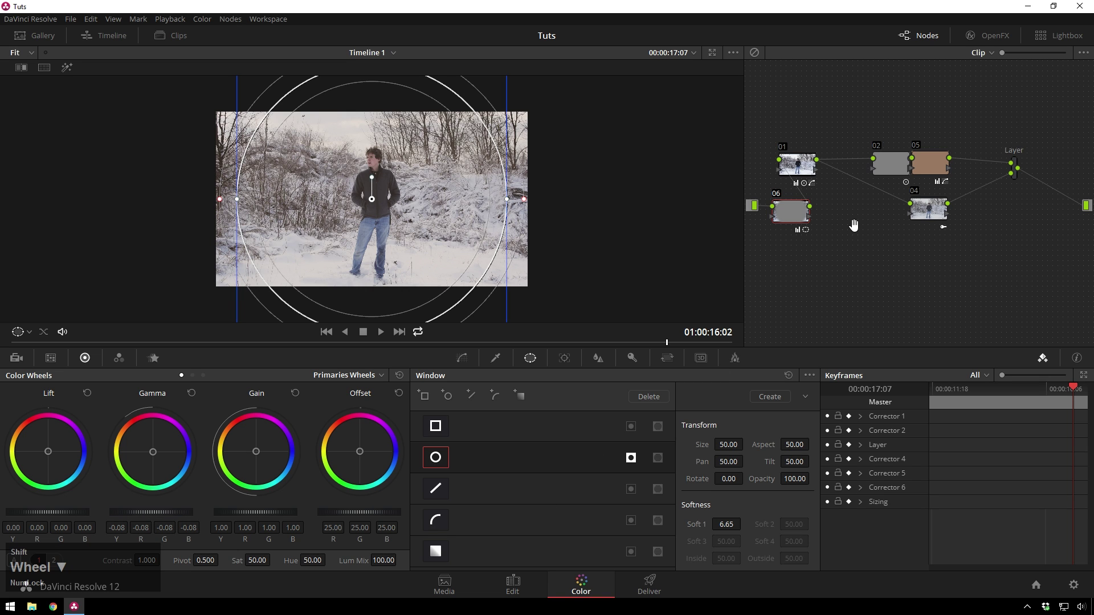
{"action": "key", "text": "shift+h"}
{"action": "key", "text": "shift+h"}
Set node 01's Midtone Detail to 5 on the second page of the primary bar.
{"action": "left_click", "coordinate": [461, 358]}
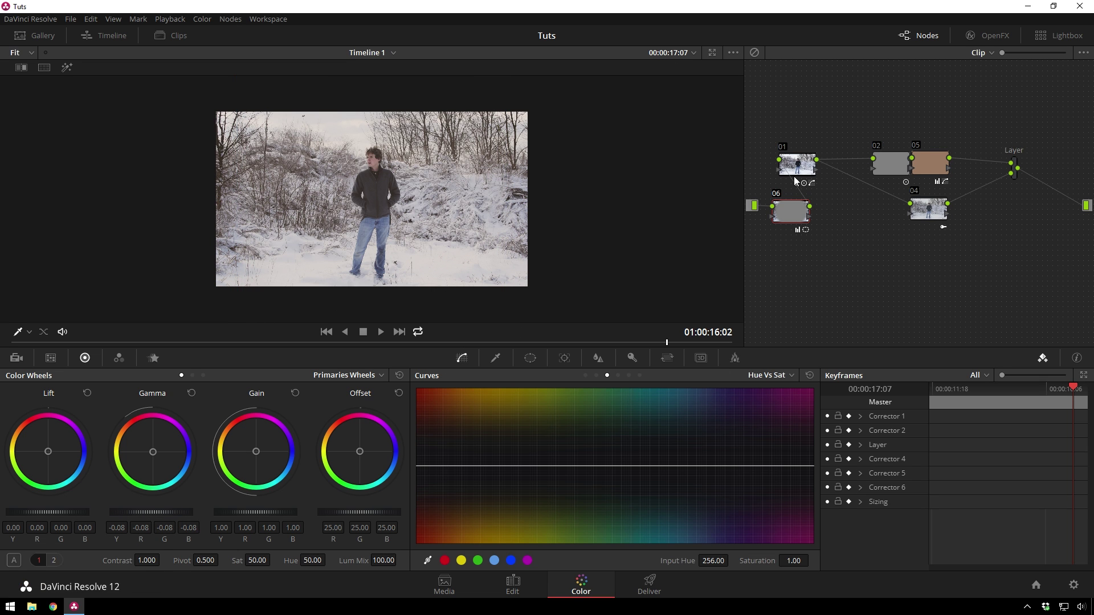
{"action": "left_click", "coordinate": [800, 169]}
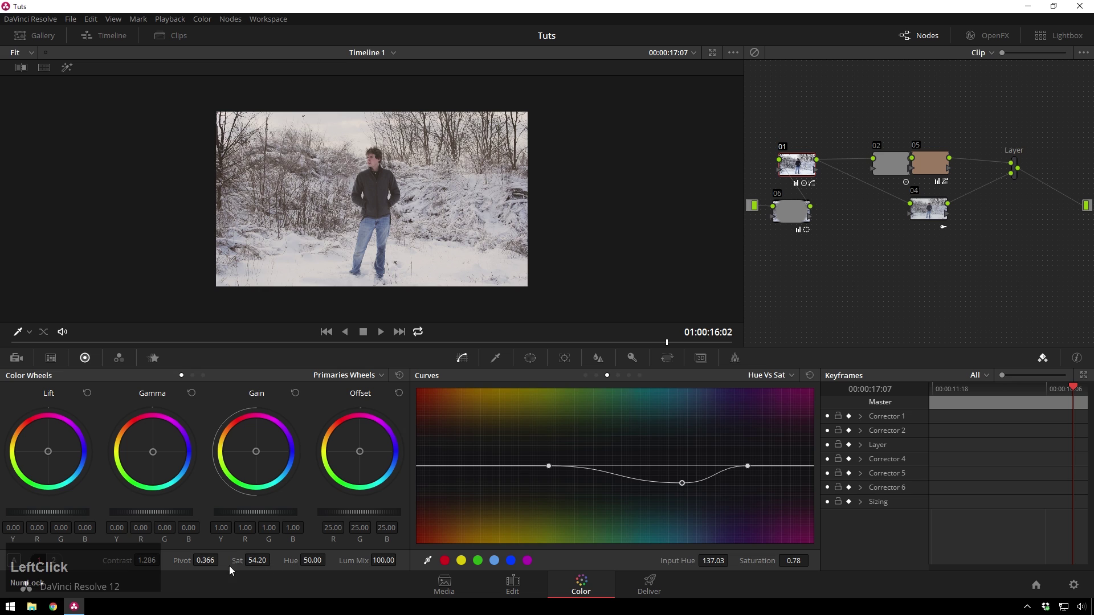
{"action": "left_click", "coordinate": [53, 561]}
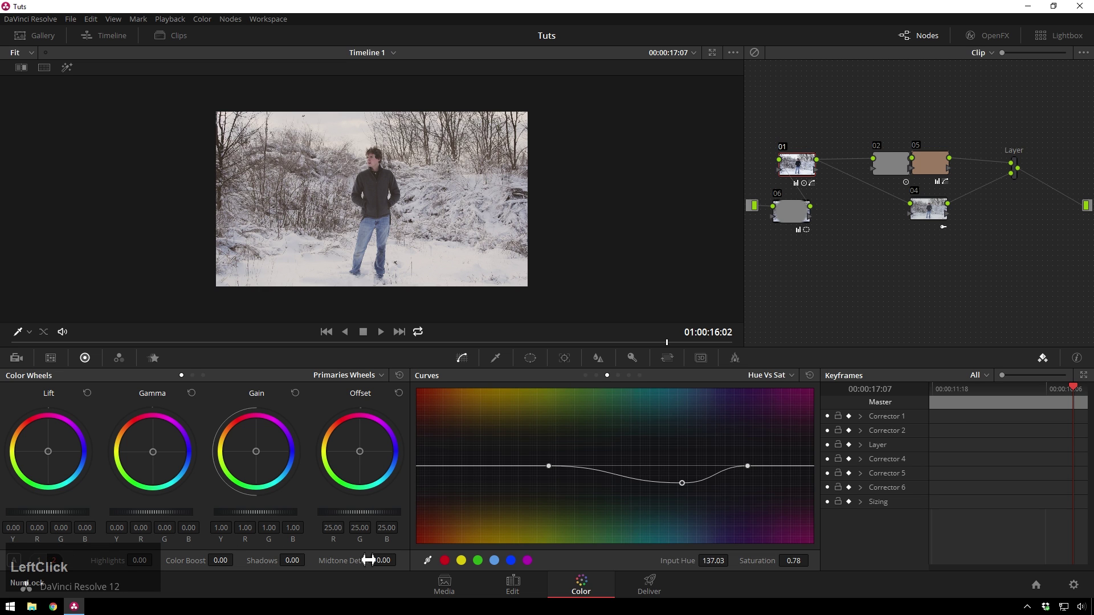
{"action": "left_click", "coordinate": [391, 560]}
{"action": "type", "text": "5"}
{"action": "key", "text": "Return"}
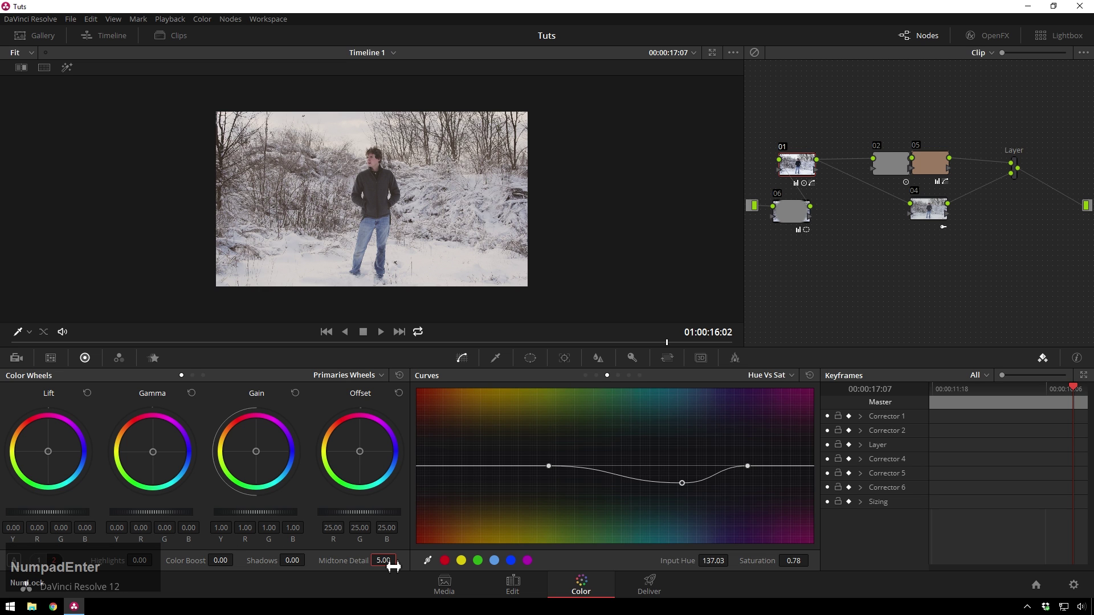
{"action": "scroll", "coordinate": [374, 171], "scroll_direction": "up", "scroll_amount": 1}
{"action": "scroll", "coordinate": [374, 170], "scroll_direction": "up", "scroll_amount": 2}
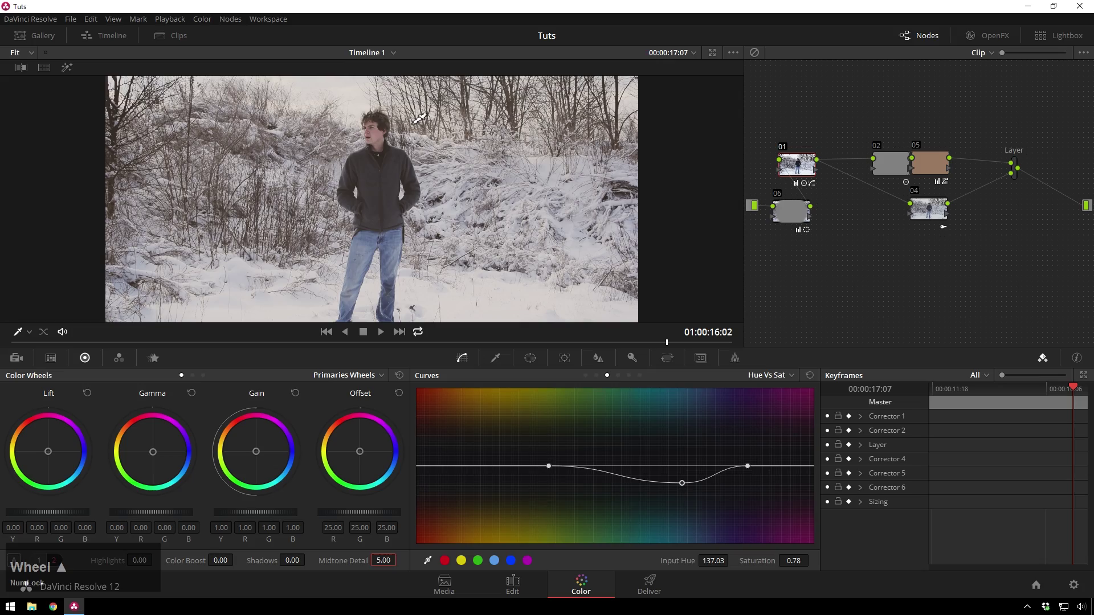